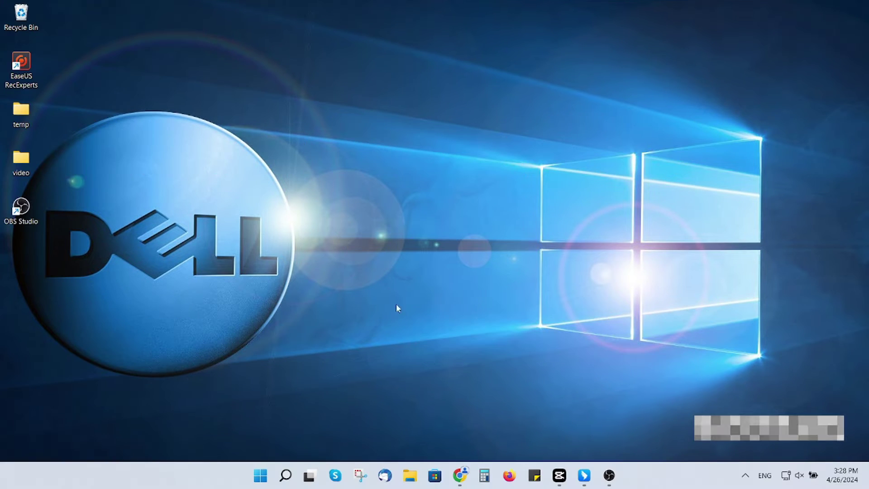
Bring back Chrome's EaseUS RecExperts page, select its address, then launch RecExperts from its desktop shortcut
left_click(460, 475)
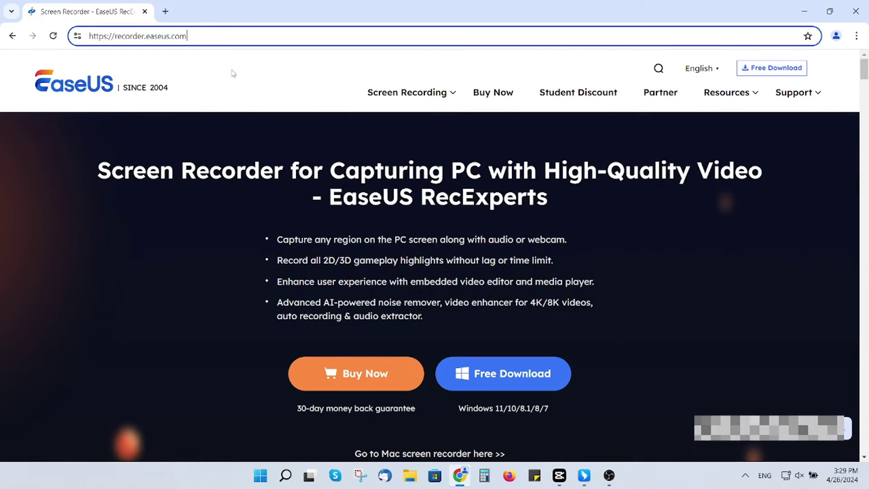
left_click_drag(205, 36, 52, 42)
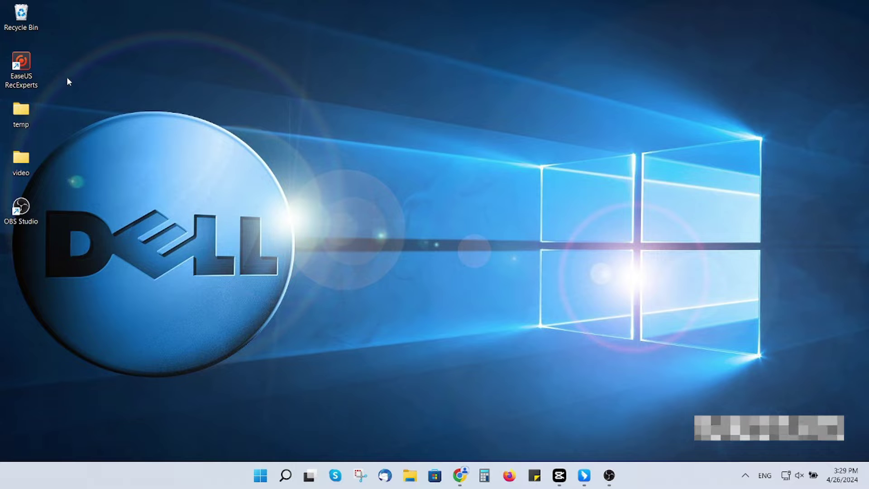
double_click(22, 68)
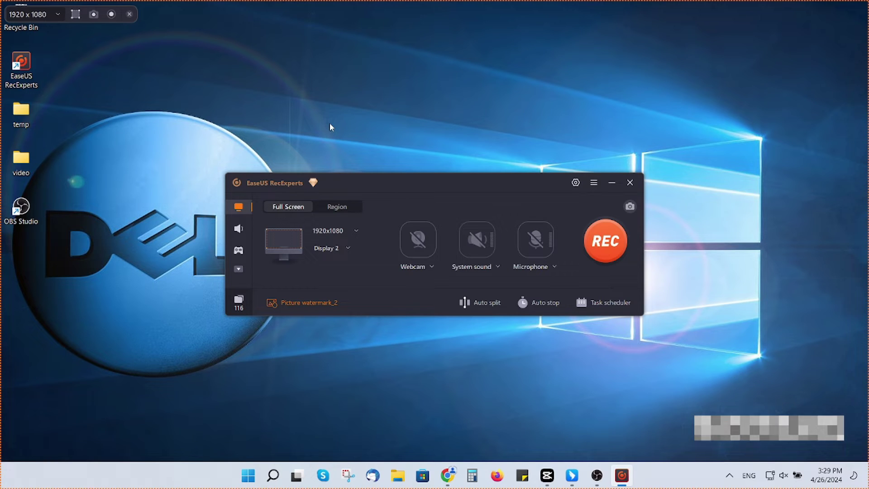
Try a Region capture, return to Full Screen, and check the webcam, system sound and microphone options
left_click(337, 206)
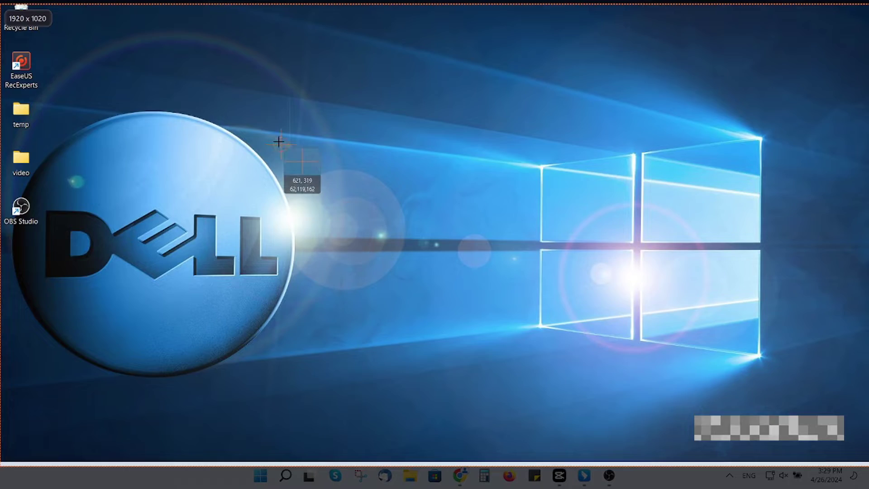
left_click_drag(269, 136, 436, 277)
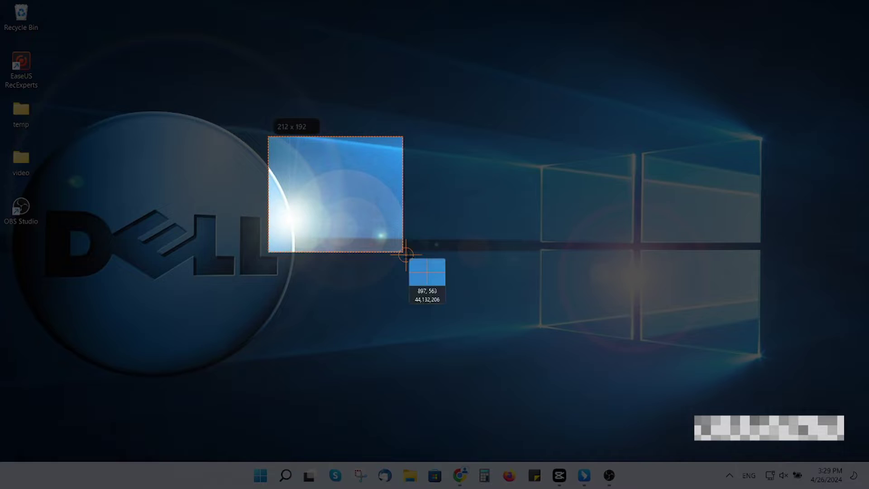
left_click(300, 207)
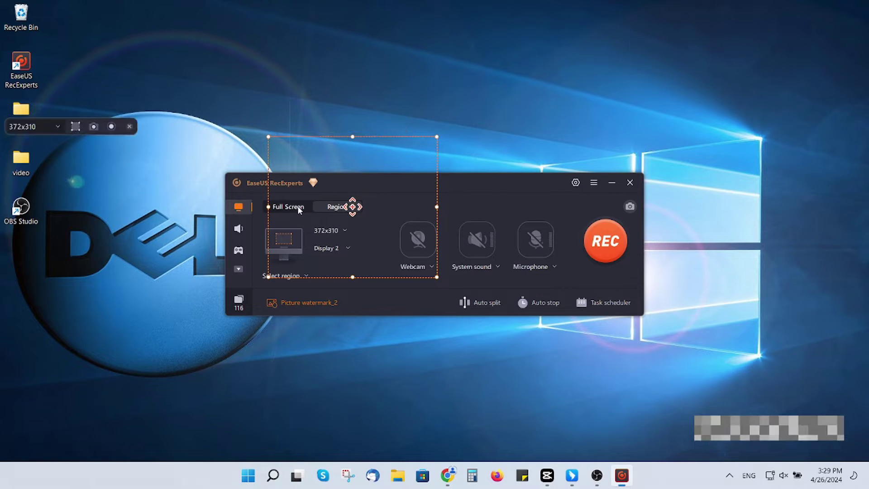
left_click(411, 266)
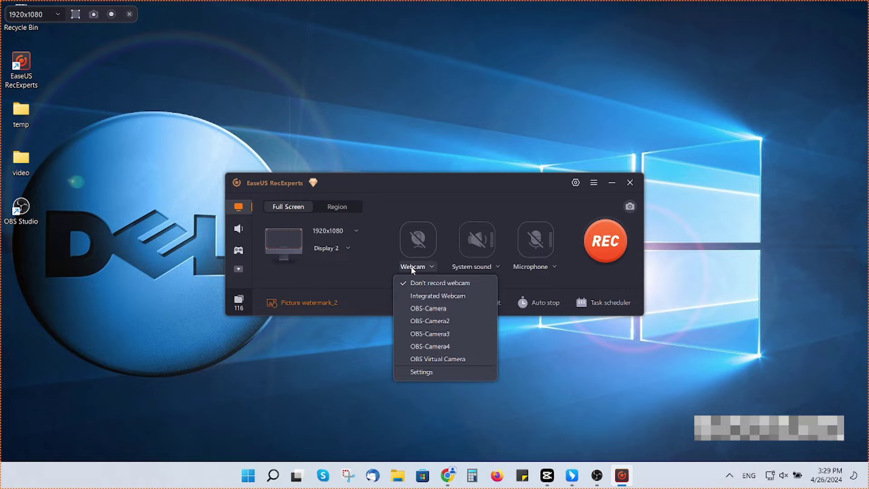
left_click(466, 267)
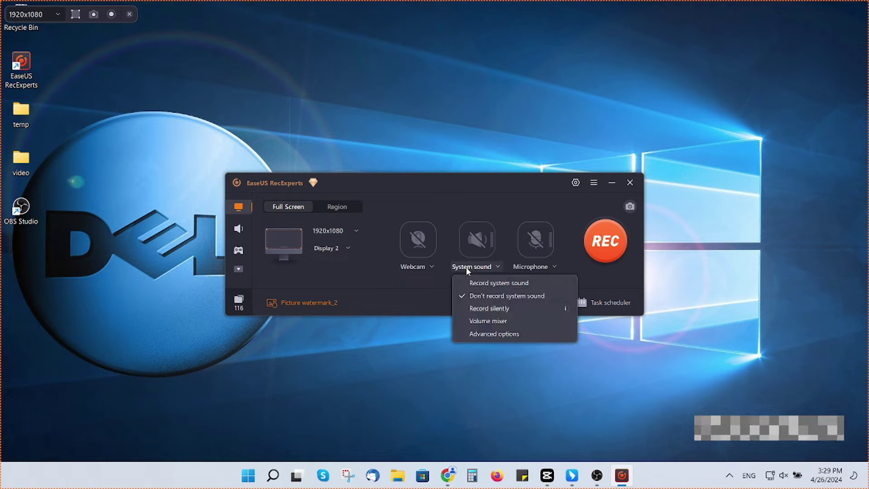
left_click(523, 267)
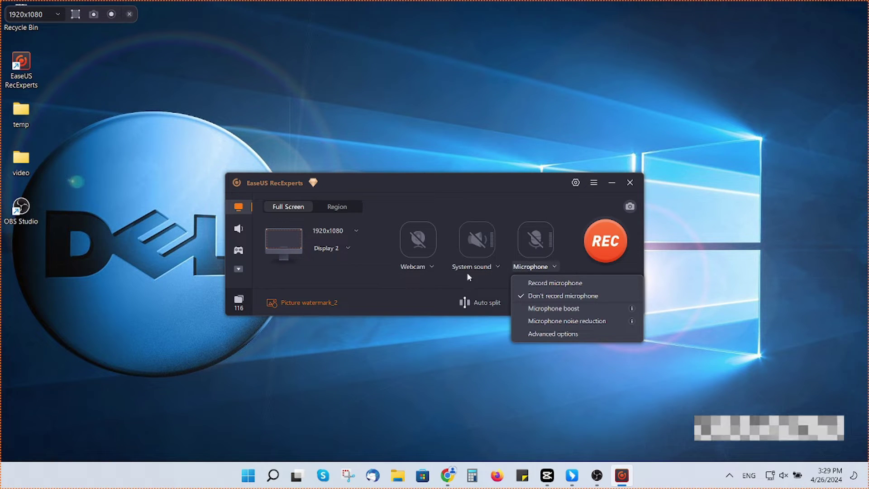
Review the Video, Audio and Recording settings, confirm them, and start the full-screen recording
left_click(575, 182)
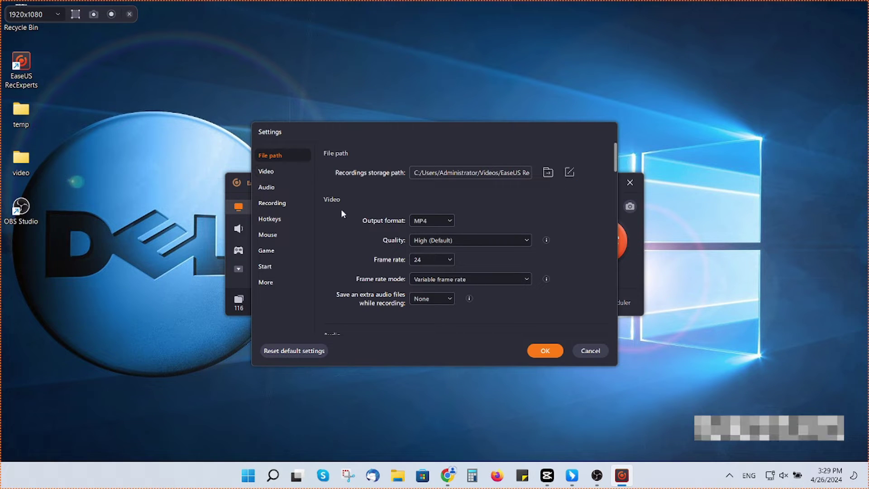
left_click(271, 176)
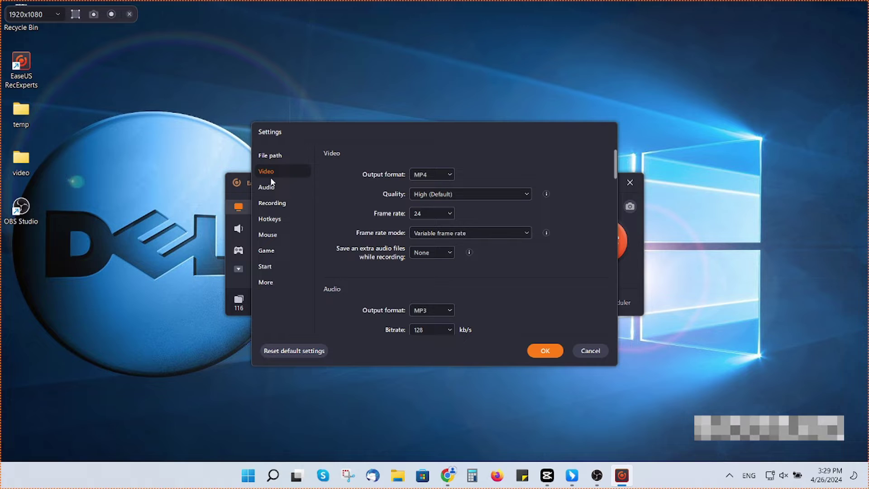
left_click(270, 189)
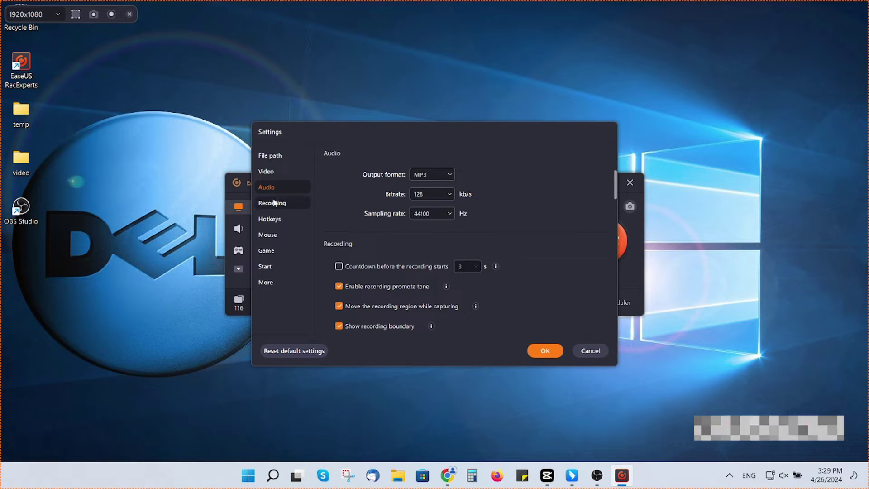
left_click(274, 203)
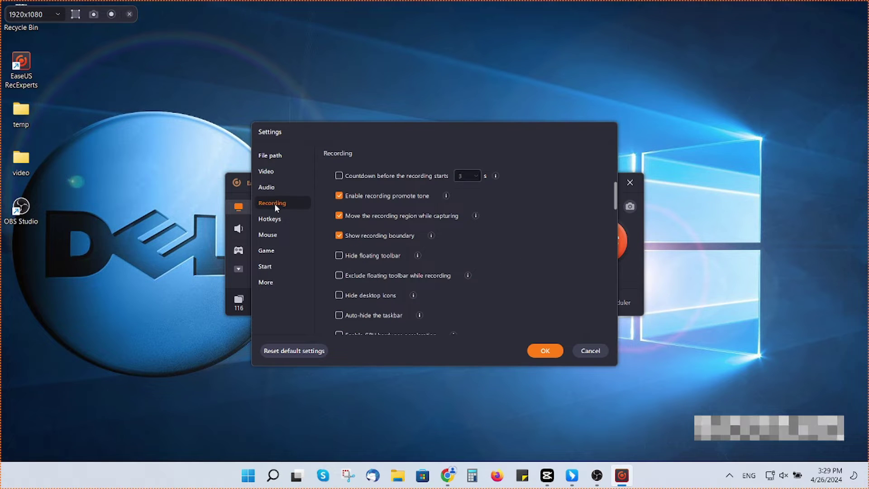
left_click(547, 348)
left_click(604, 246)
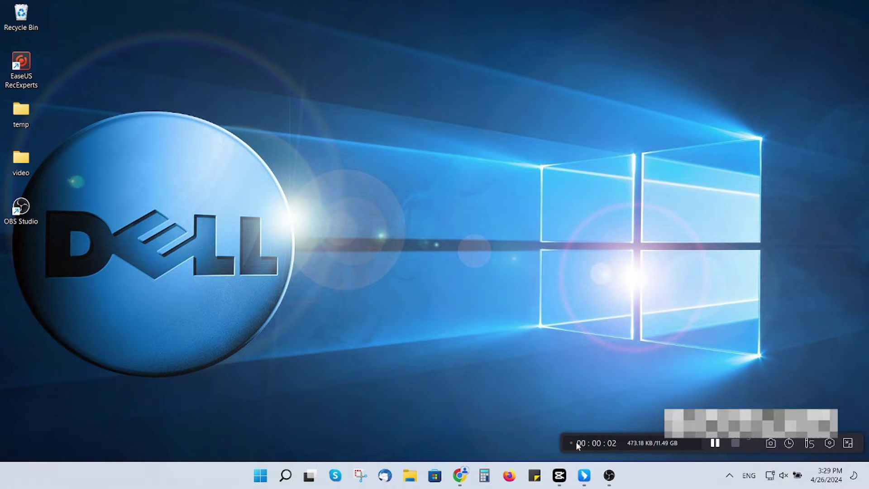
Stop the full-screen recording from the floating toolbar so the nine-second MP4 clip opens
left_click(737, 444)
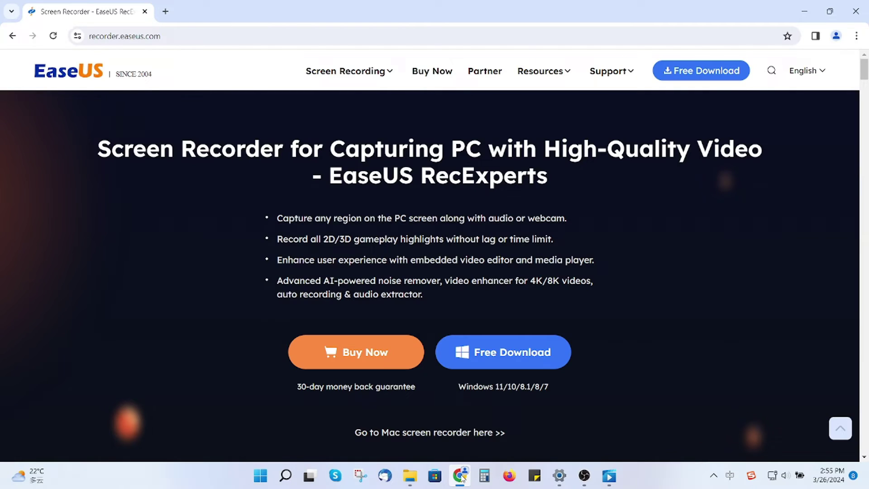
Use Win+G and the Capture widget to record the EaseUS browser page, then stop and save the clip
key("super+g")
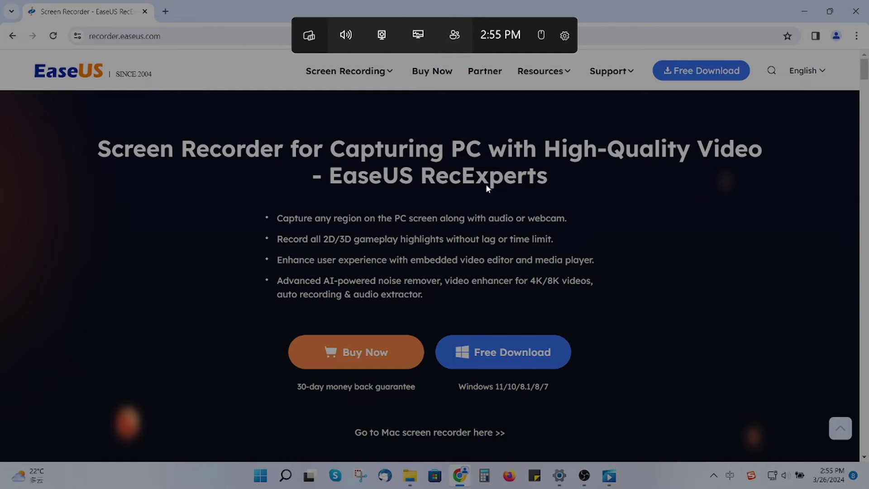
left_click(382, 36)
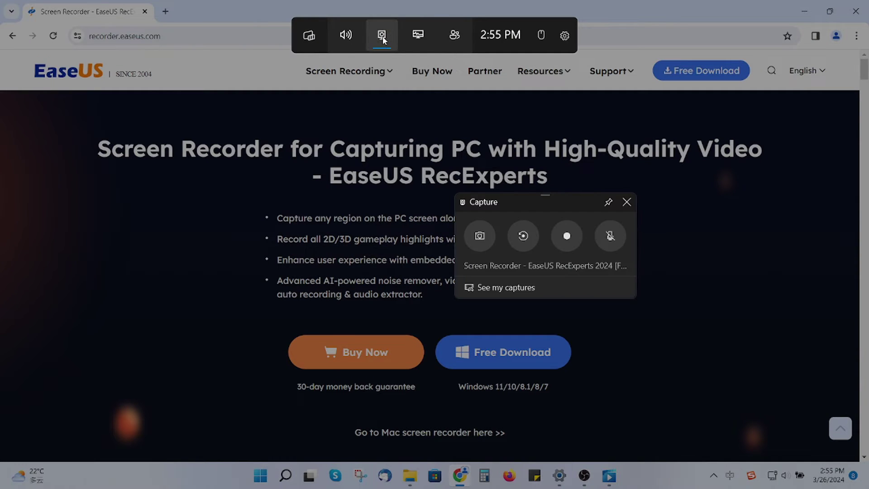
left_click(567, 236)
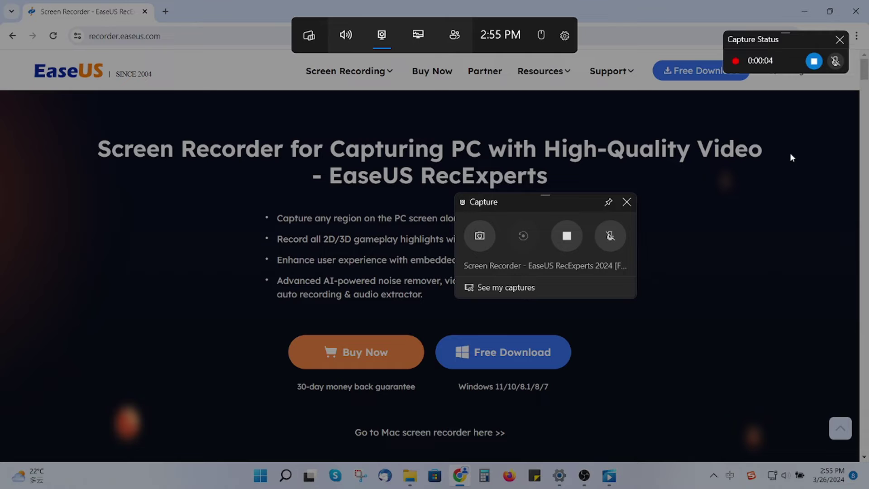
left_click(813, 61)
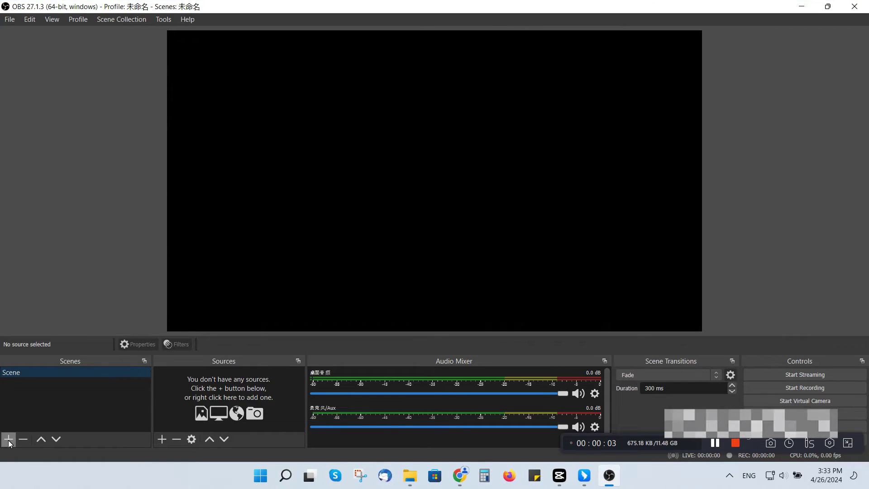
Create the 'record dell' scene and add a Display Capture source set to Display 2 (Primary Monitor)
left_click(9, 439)
type("a")
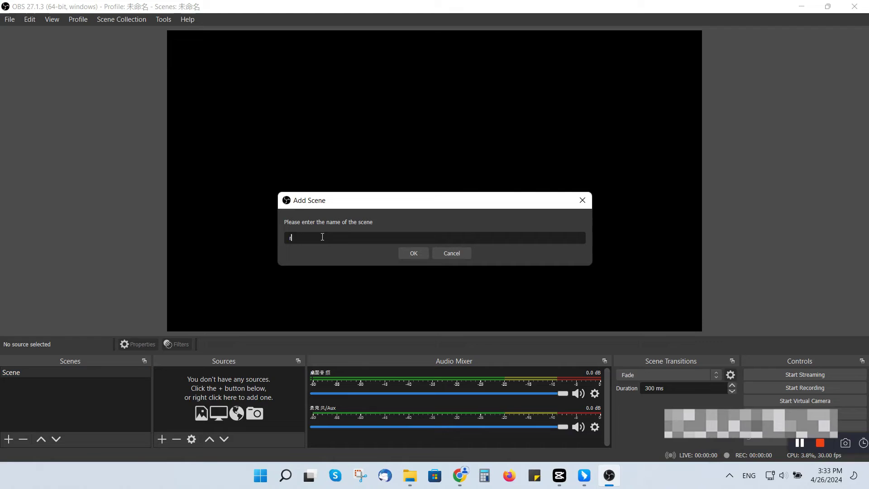
type("ecord dell")
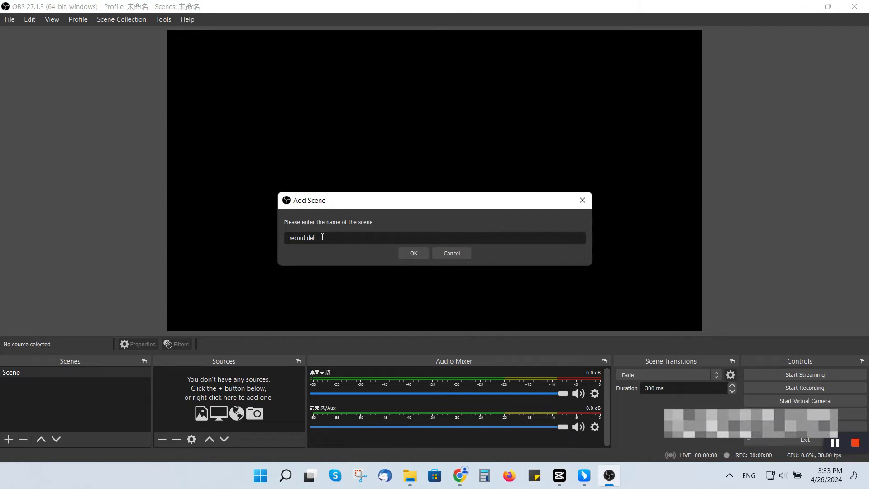
left_click(411, 253)
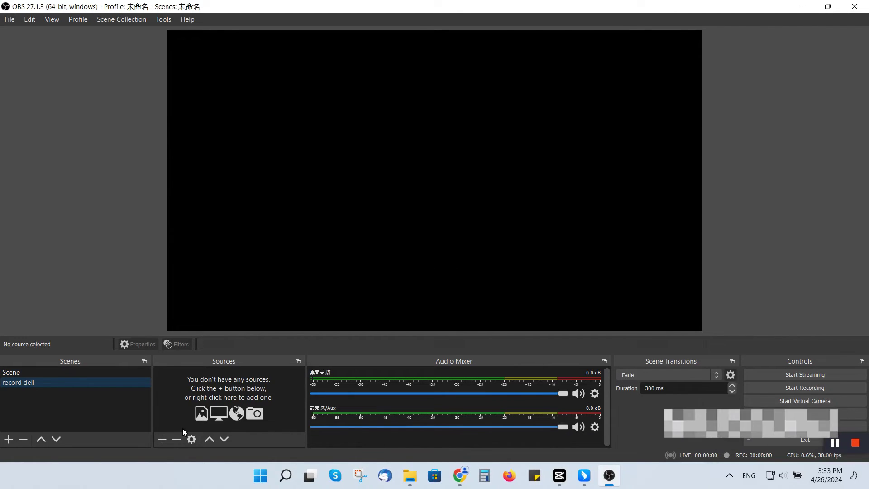
left_click(162, 439)
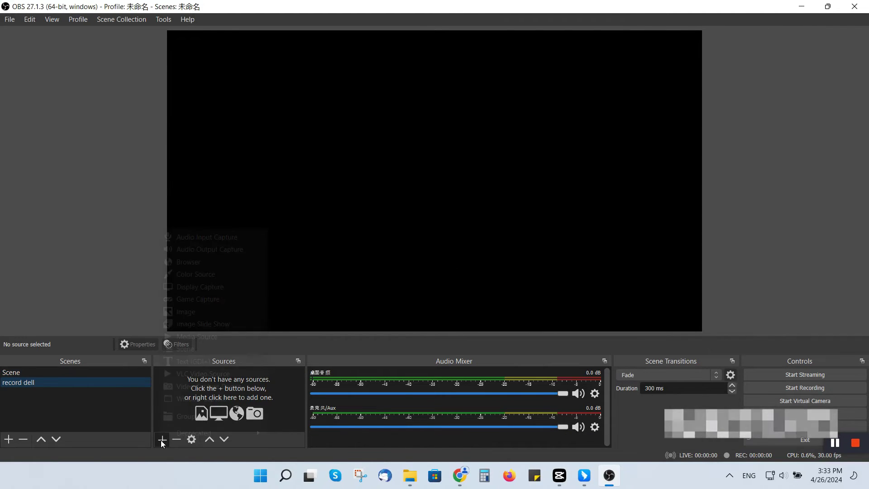
left_click(208, 288)
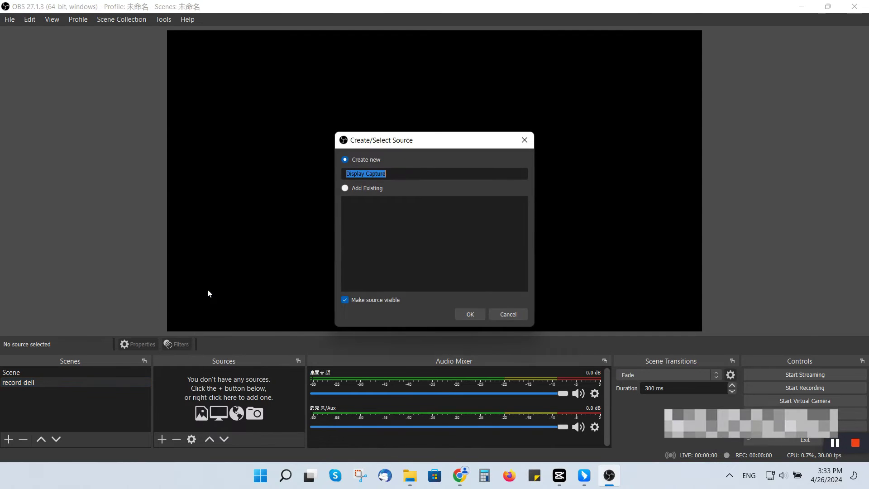
left_click(463, 316)
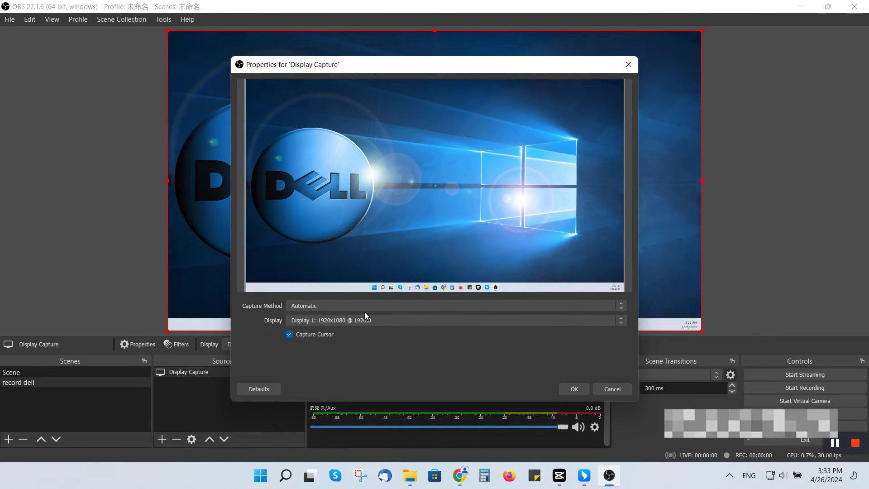
left_click(356, 319)
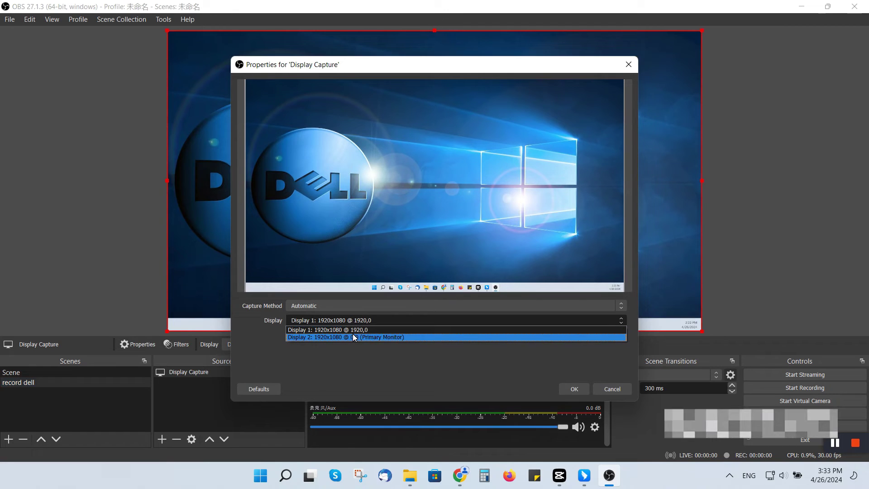
left_click(352, 336)
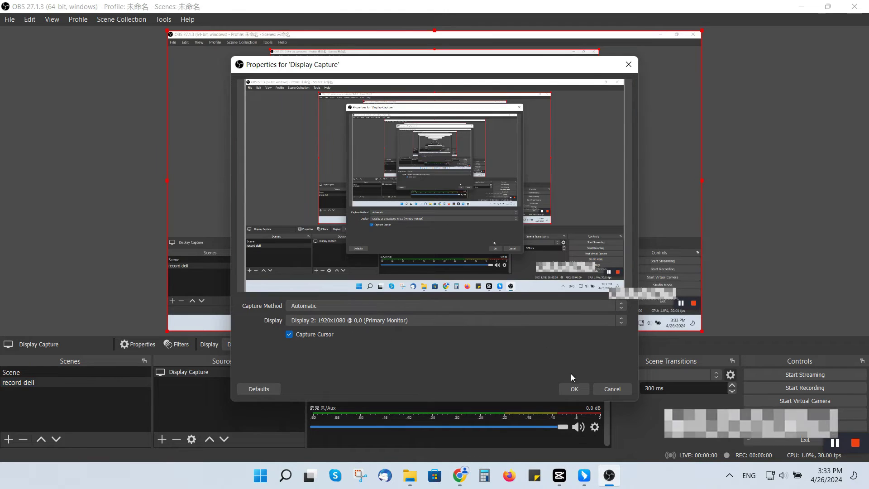
left_click(574, 389)
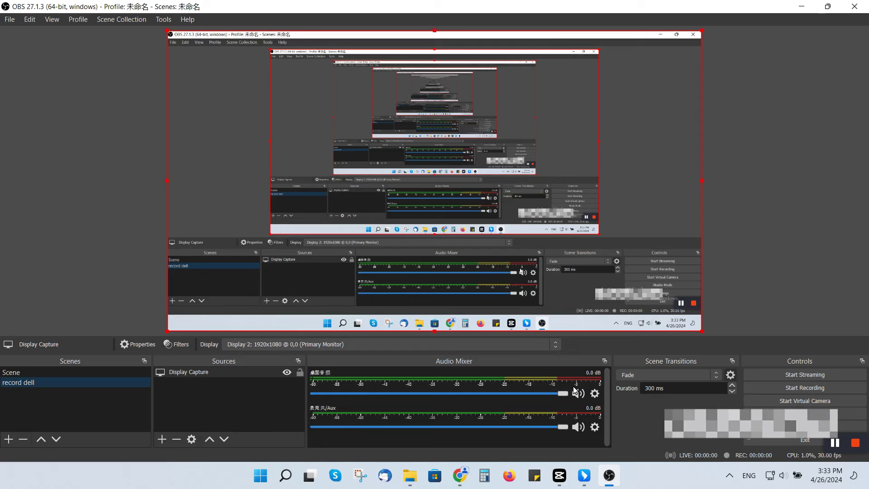
Record a short OBS screen clip, minimizing and restoring OBS before stopping the recording
left_click(795, 388)
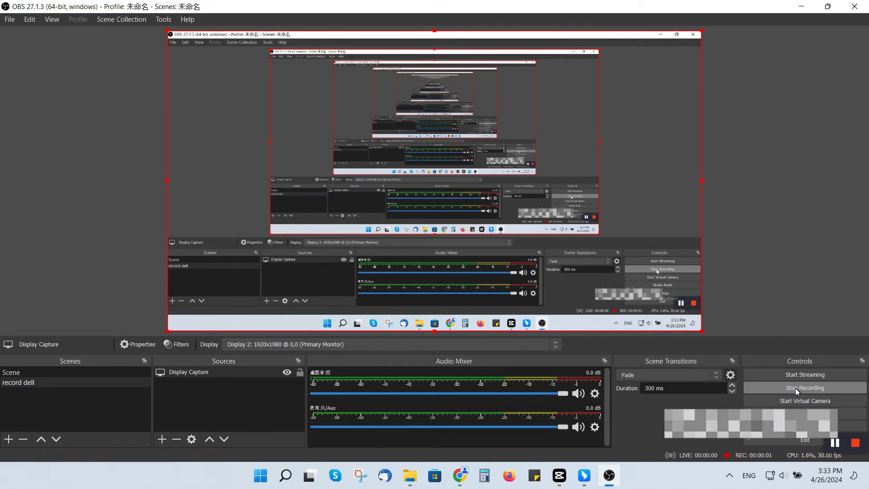
left_click(802, 6)
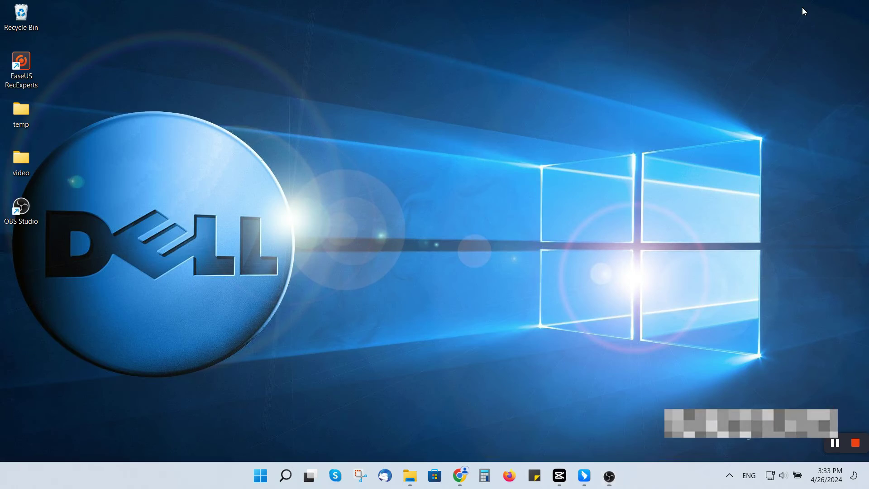
left_click(609, 476)
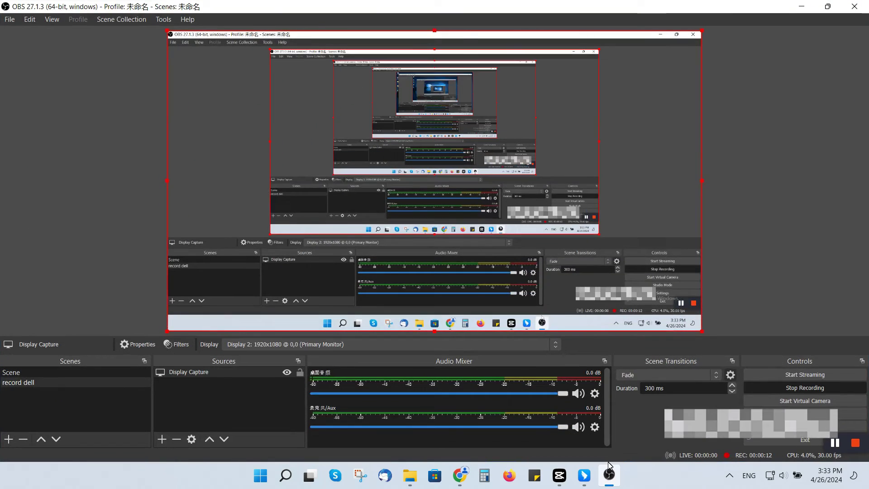
left_click(789, 387)
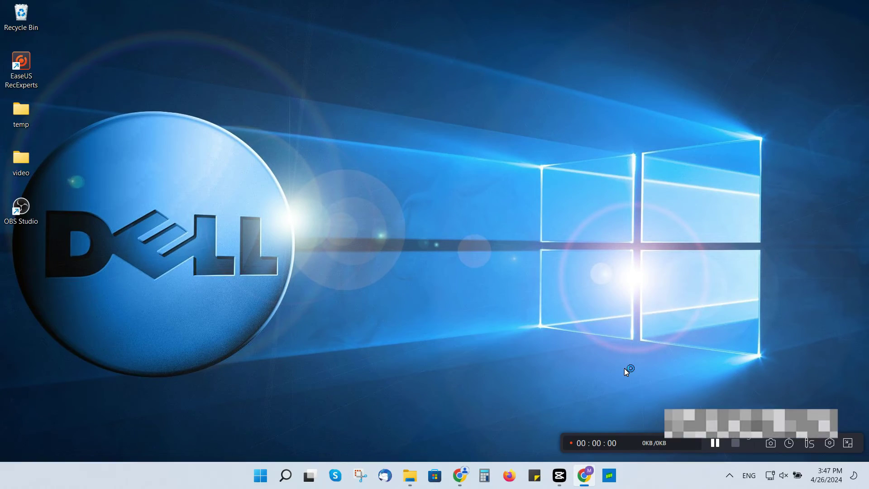
On the online recorder page in Chrome, turn off System Sound and start a Screen-only recording
left_click(460, 475)
left_click(281, 37)
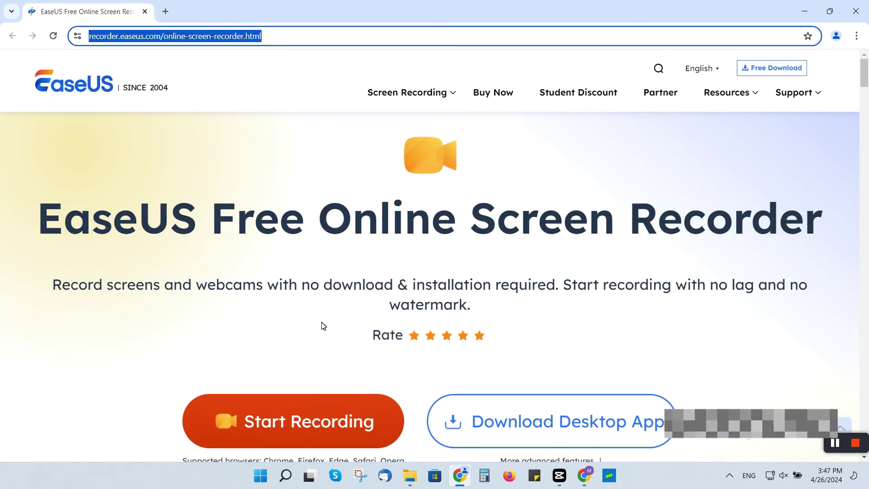
left_click(309, 417)
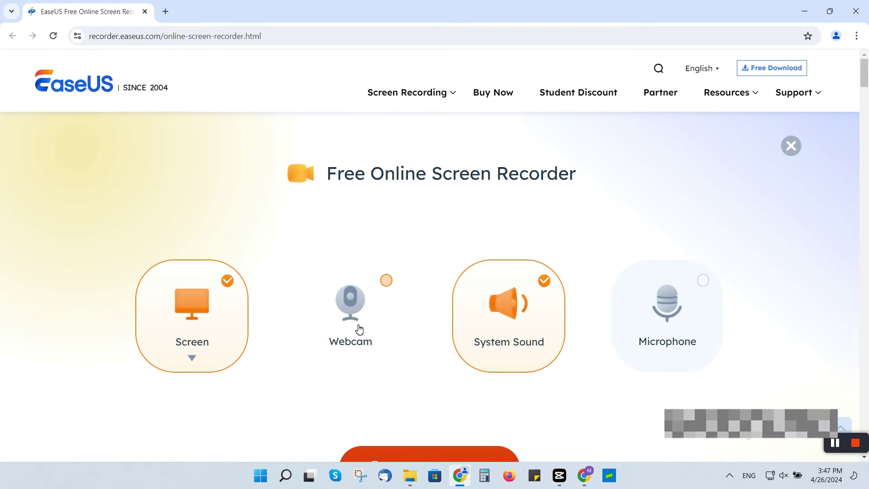
scroll(359, 329, "down", 2)
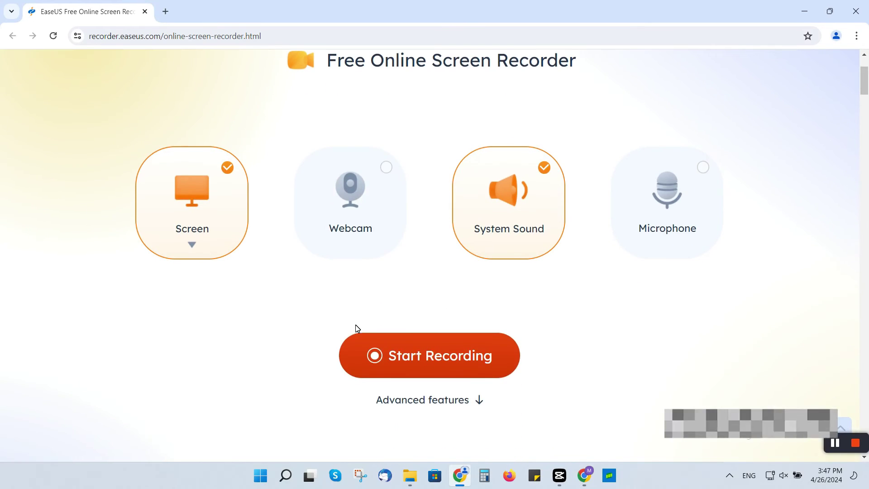
left_click(545, 168)
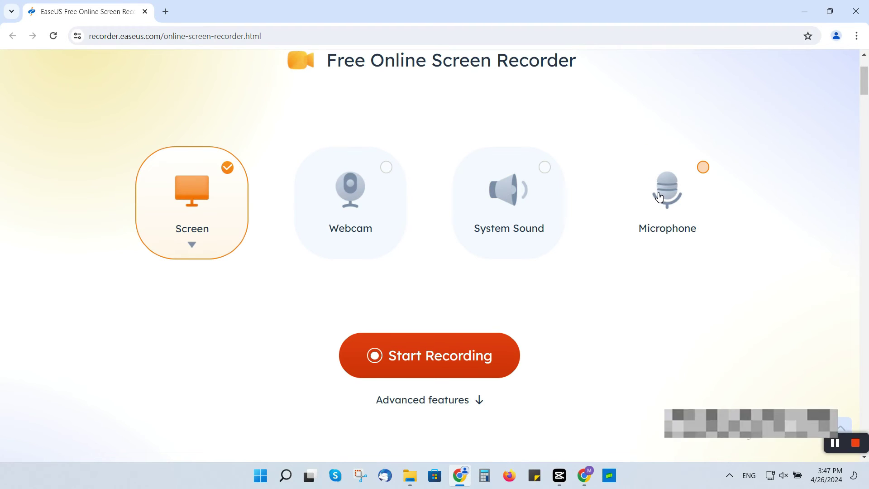
left_click(423, 369)
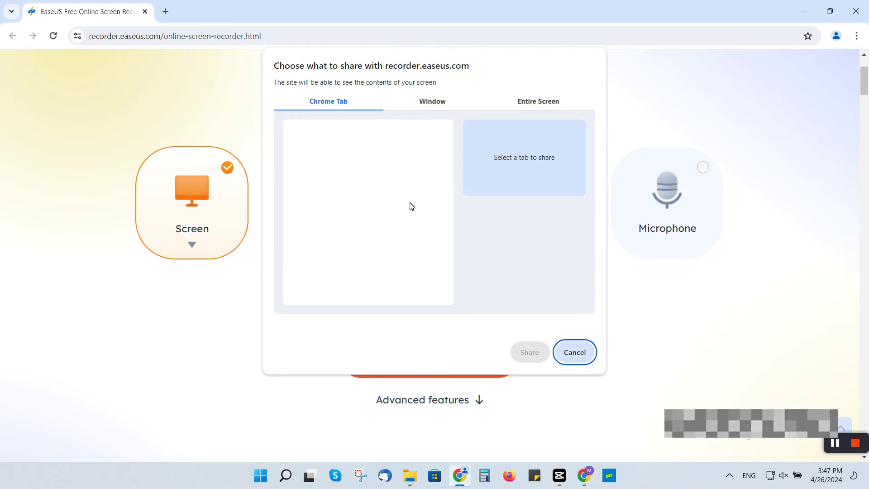
In Chrome's share prompt, pick Screen 1 under Entire Screen and share it
left_click(432, 104)
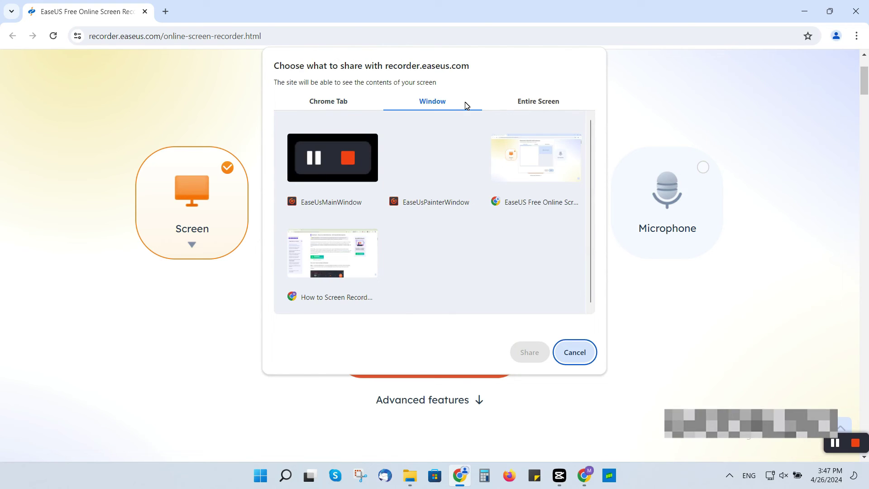
left_click(532, 104)
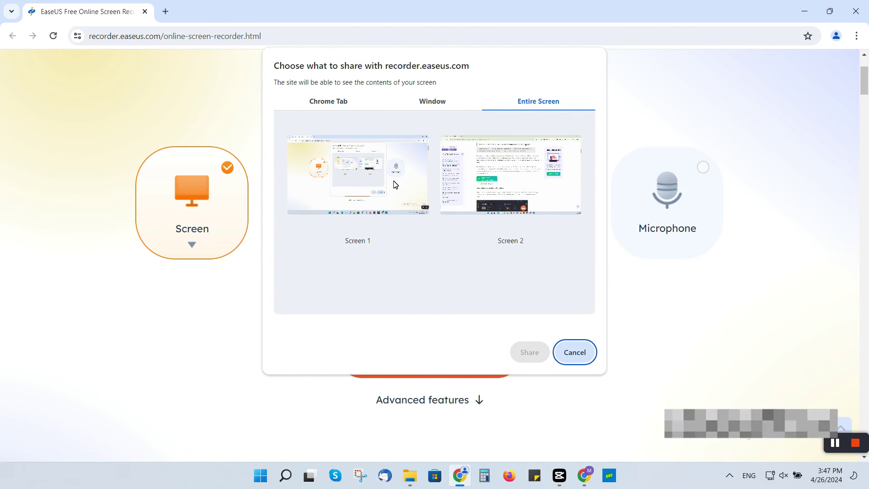
left_click(379, 188)
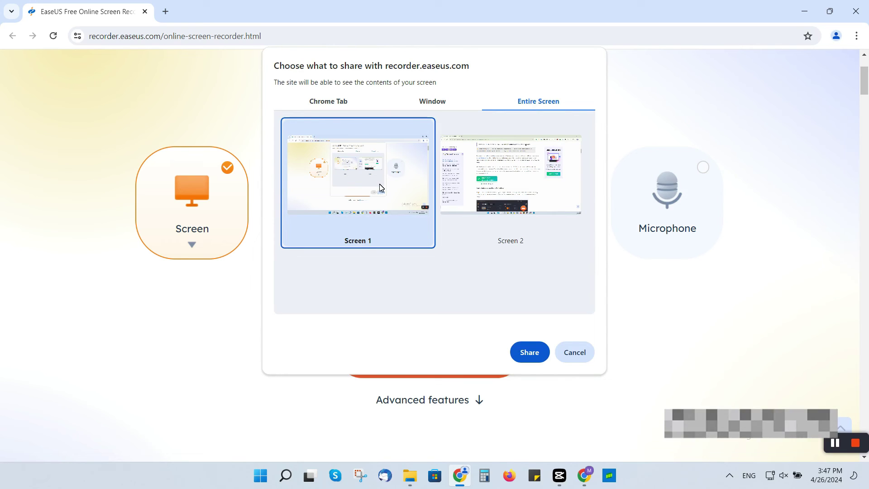
left_click(529, 354)
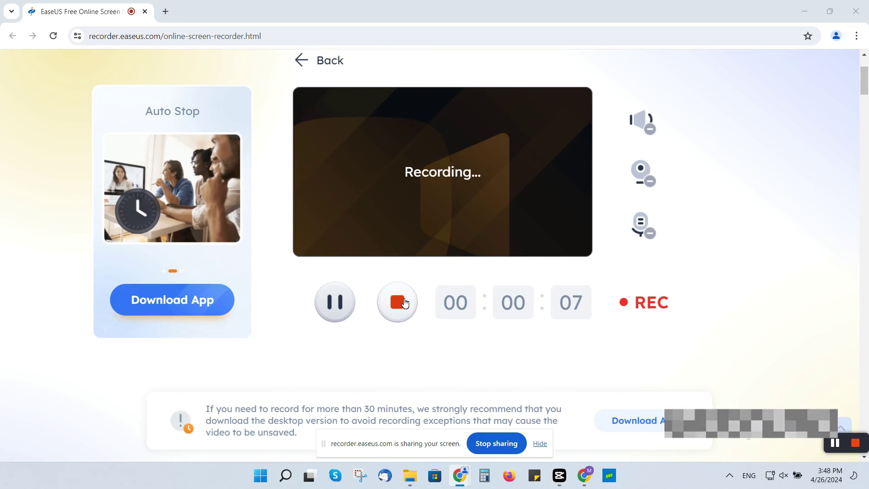
Stop the online recording so the seven-second clip appears in a preview with a Save button
left_click(404, 303)
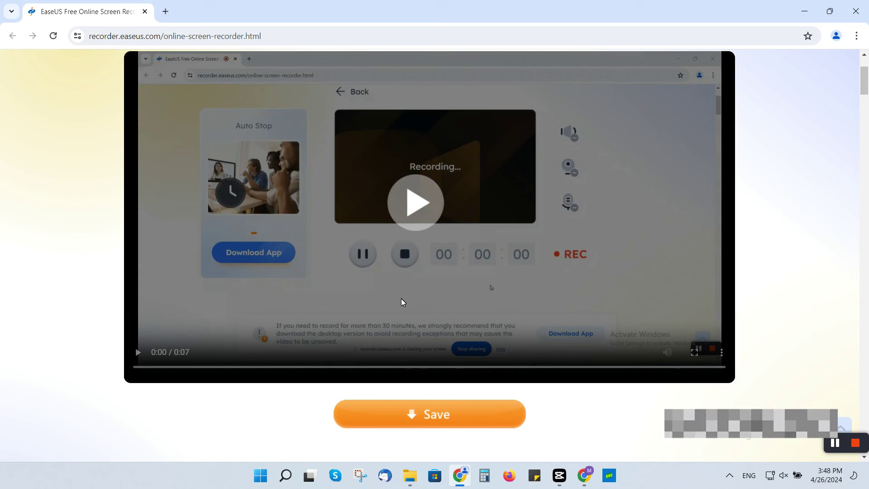
scroll(406, 299, "up", 1)
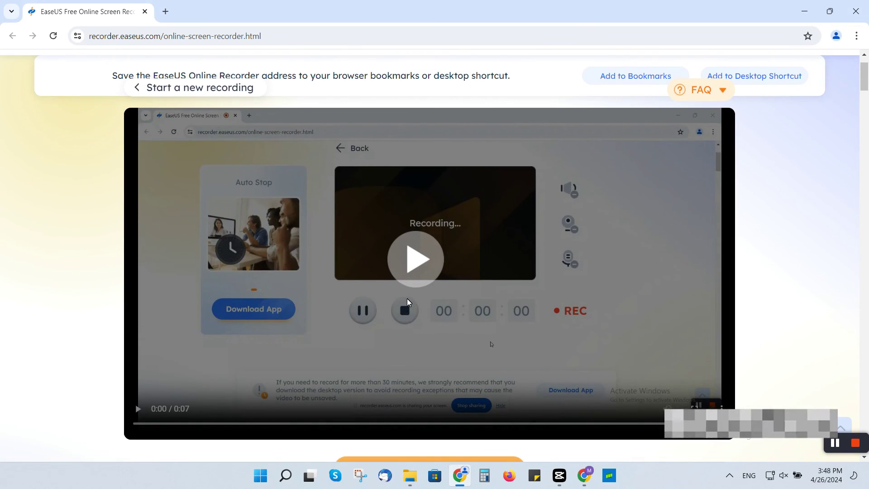
scroll(407, 298, "down", 1)
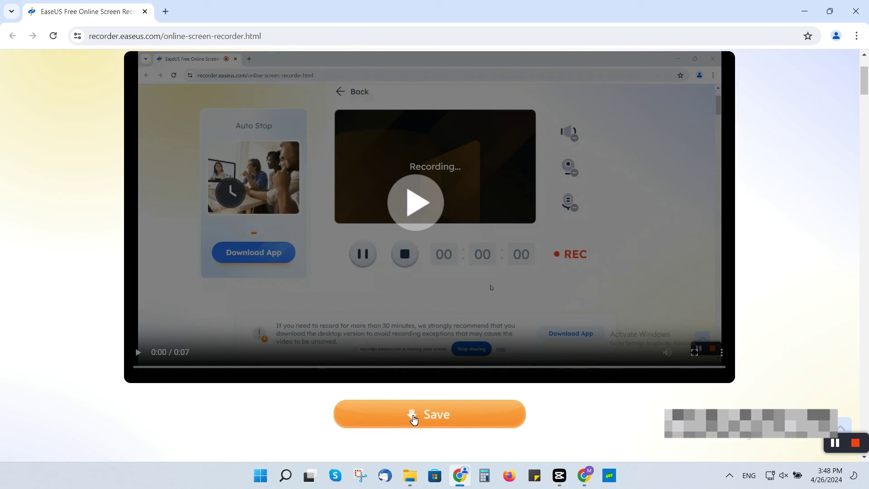